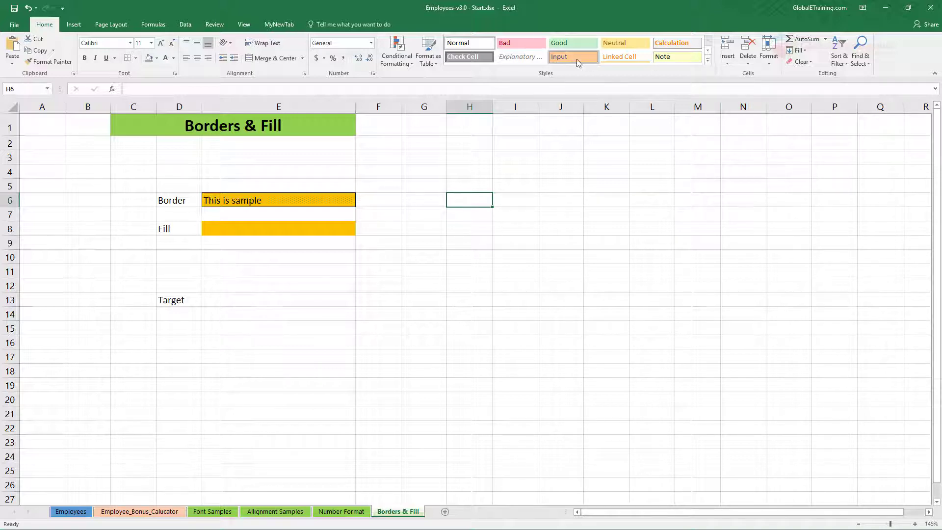
Step: Apply the Good cell style to cell H6 and the Accent2 cell style to cell H8
left_click(567, 45)
left_click(634, 211)
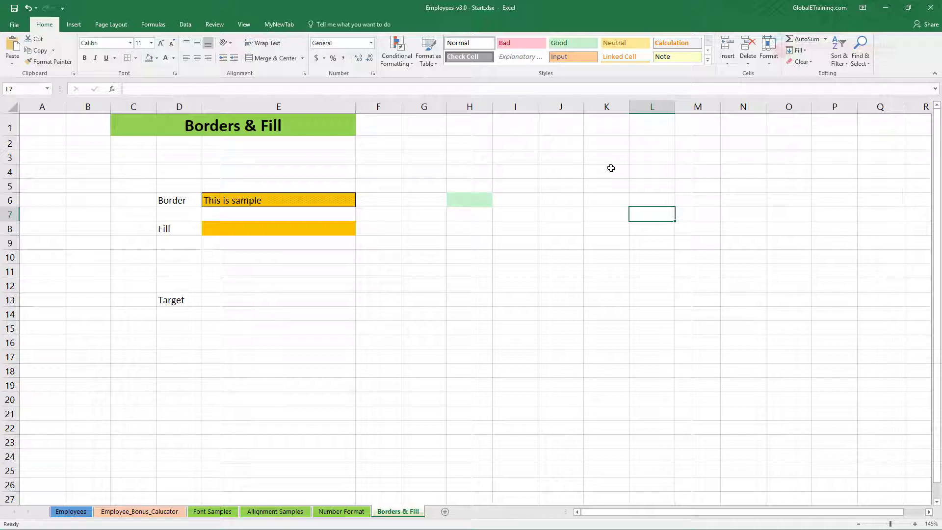
left_click(472, 227)
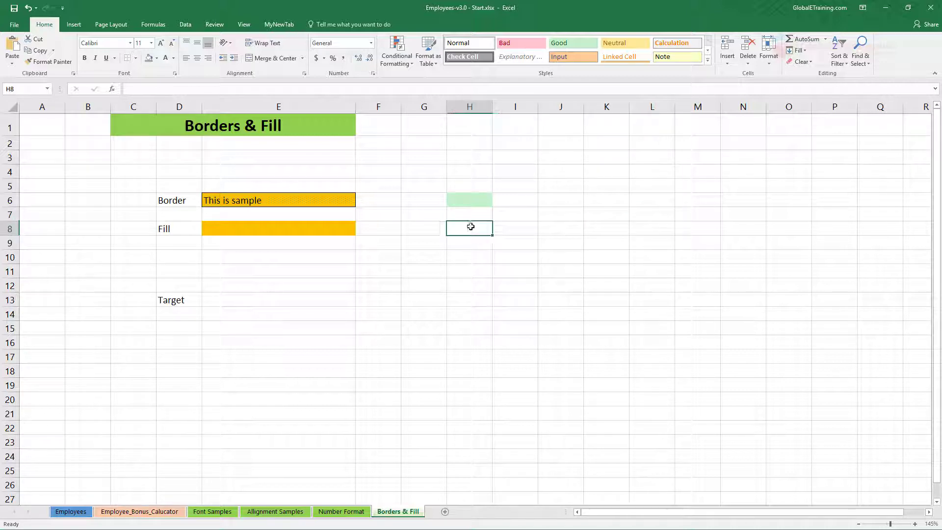
left_click(707, 59)
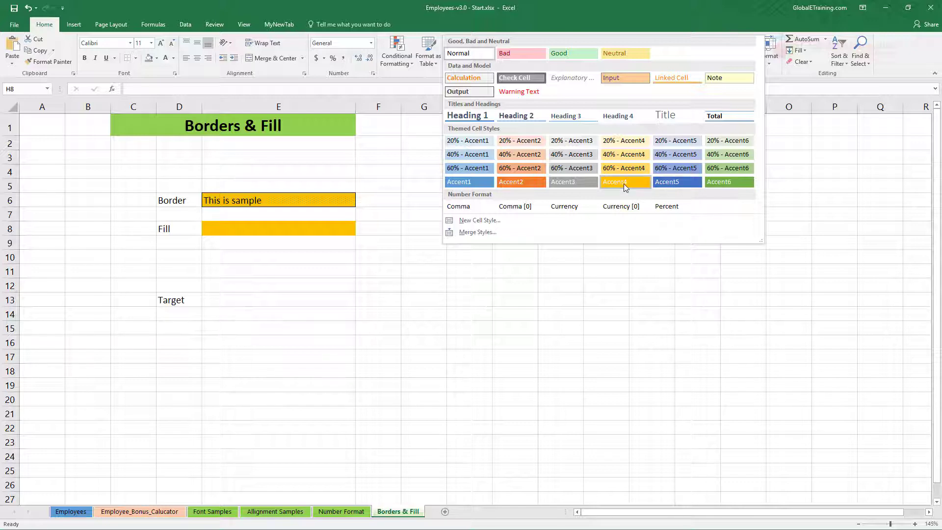
left_click(519, 182)
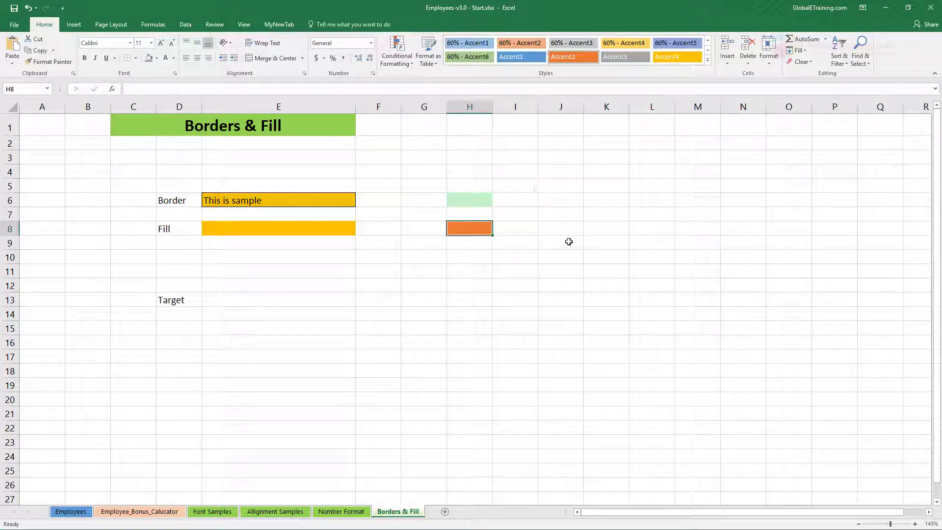
Step: Change the cell style of H8 to 40% - Accent2
left_click(707, 59)
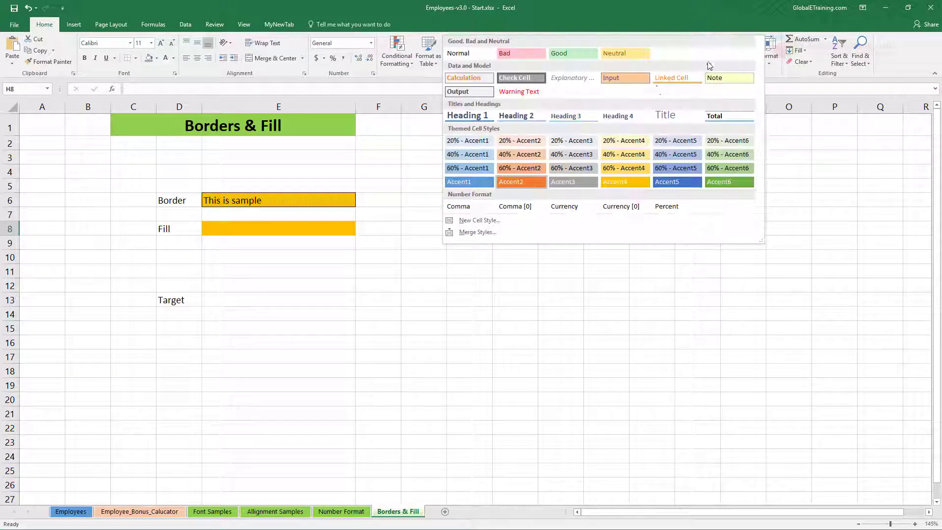
left_click(531, 153)
left_click(517, 254)
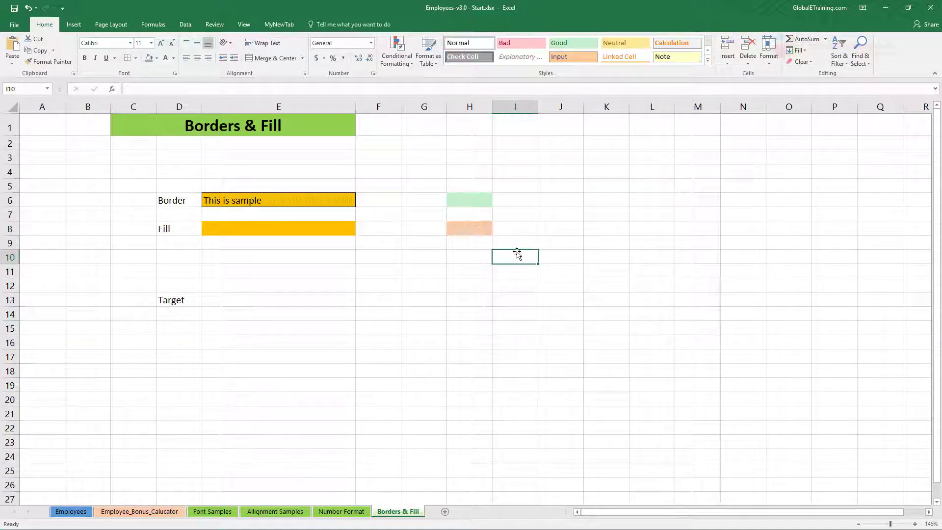
Step: Enter the word Text in cell H8
left_click(483, 226)
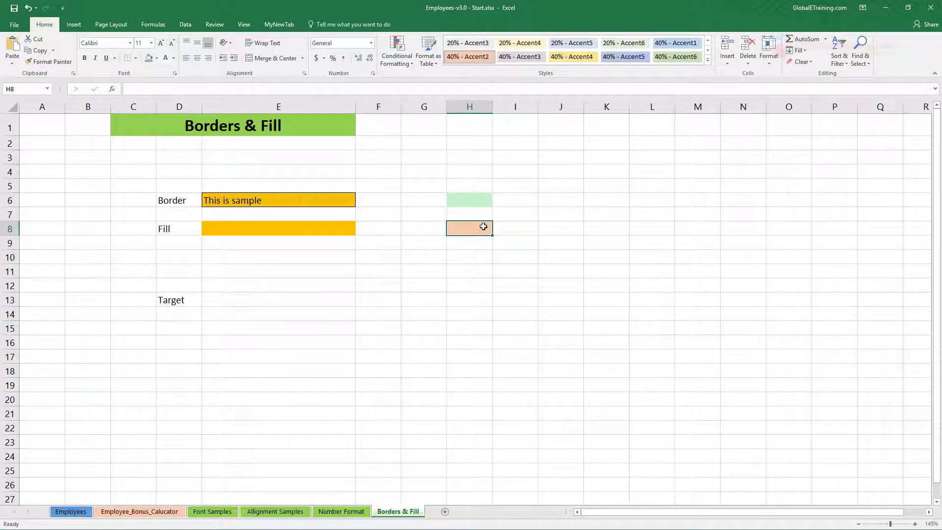
type("Tezx")
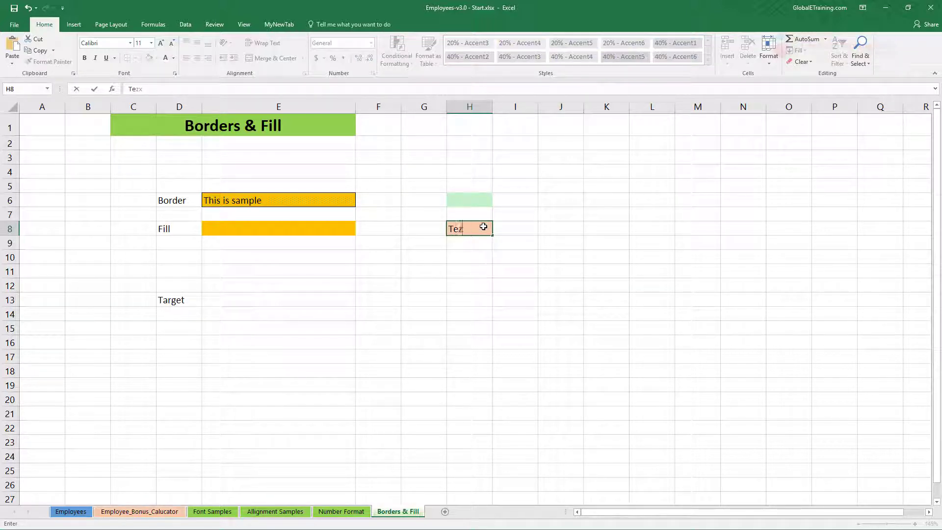
key("BackSpace")
type("xt")
left_click(588, 243)
left_click(480, 230)
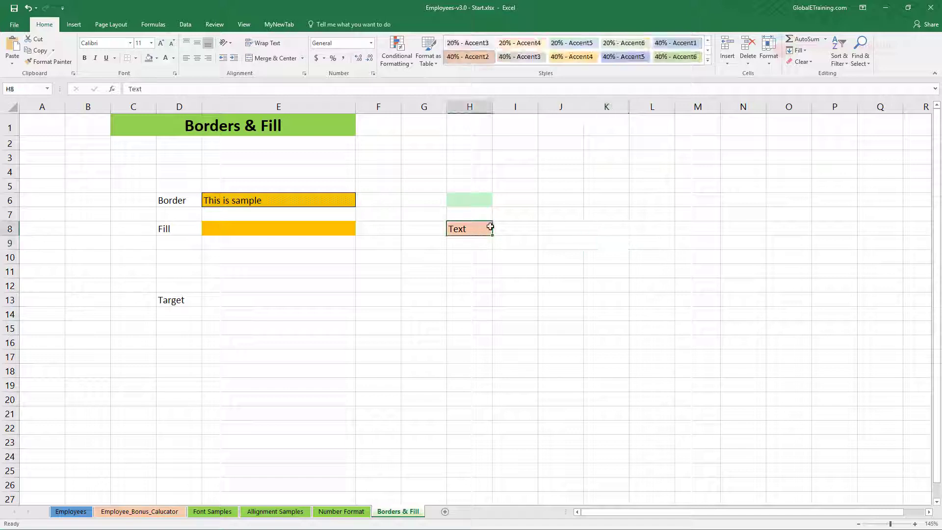
left_click(707, 63)
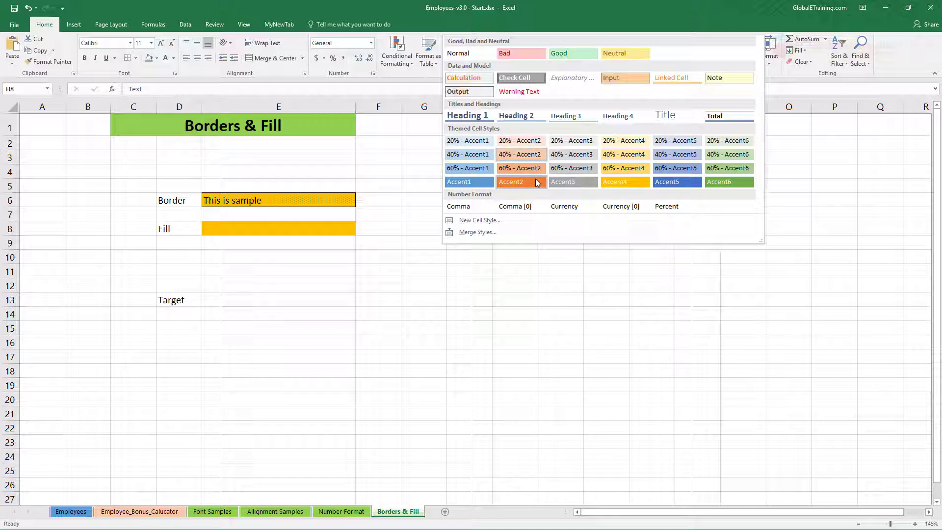
left_click(564, 294)
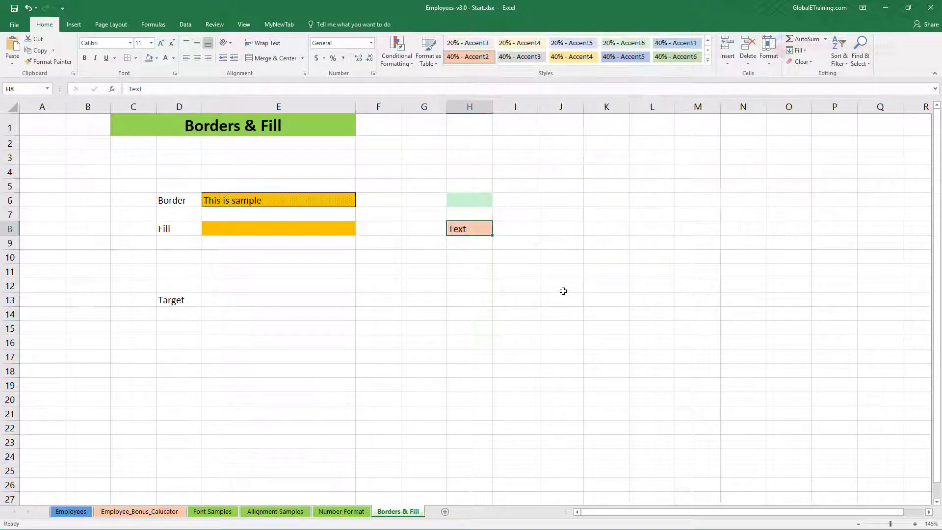
left_click(708, 63)
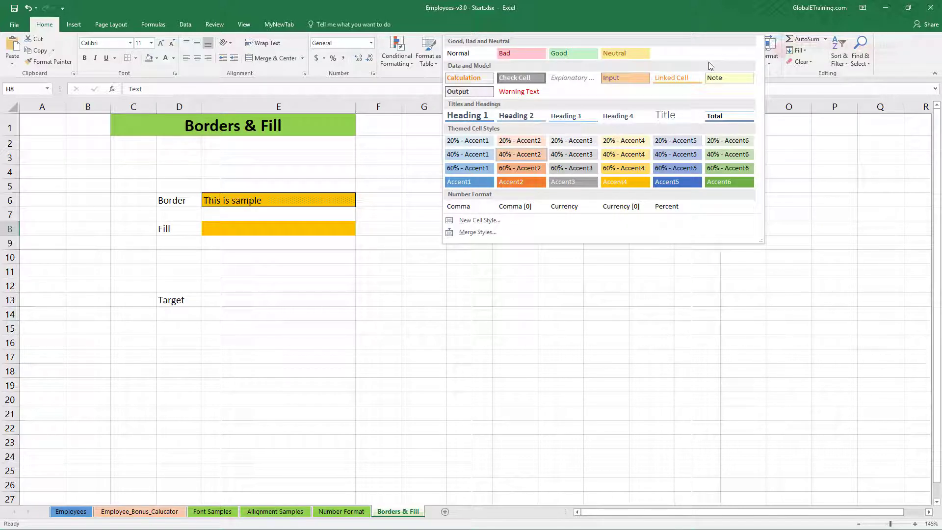
left_click(438, 319)
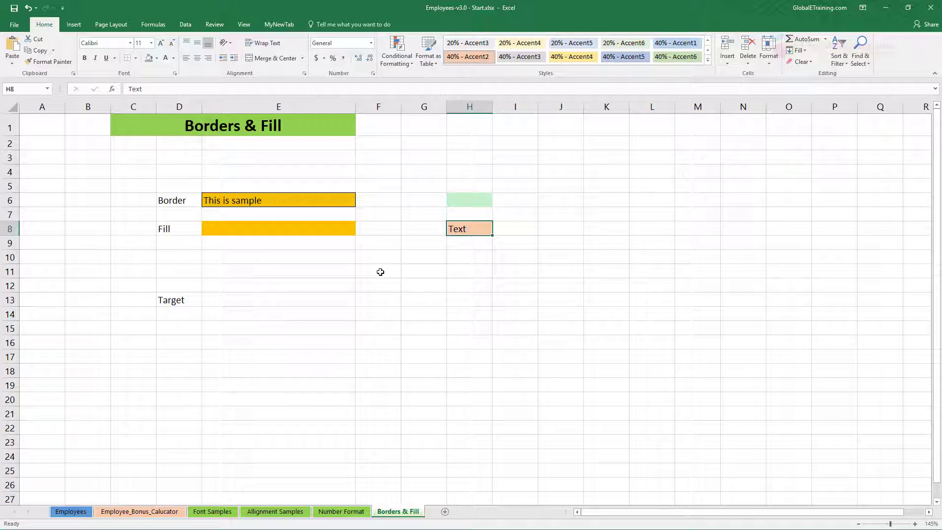
Step: Create a new cell style named OrangeA from the formatting of the "This is sample" cell E6
left_click(240, 201)
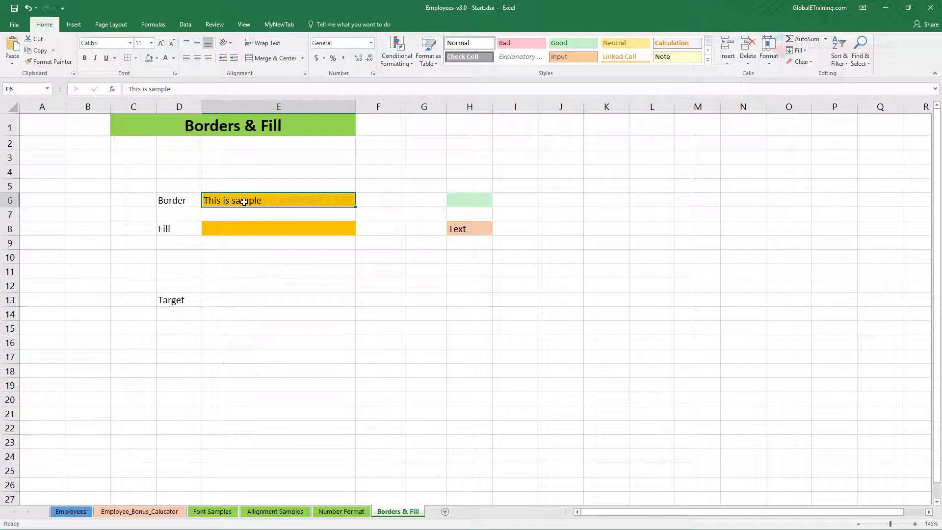
left_click(385, 187)
left_click(291, 201)
left_click(707, 60)
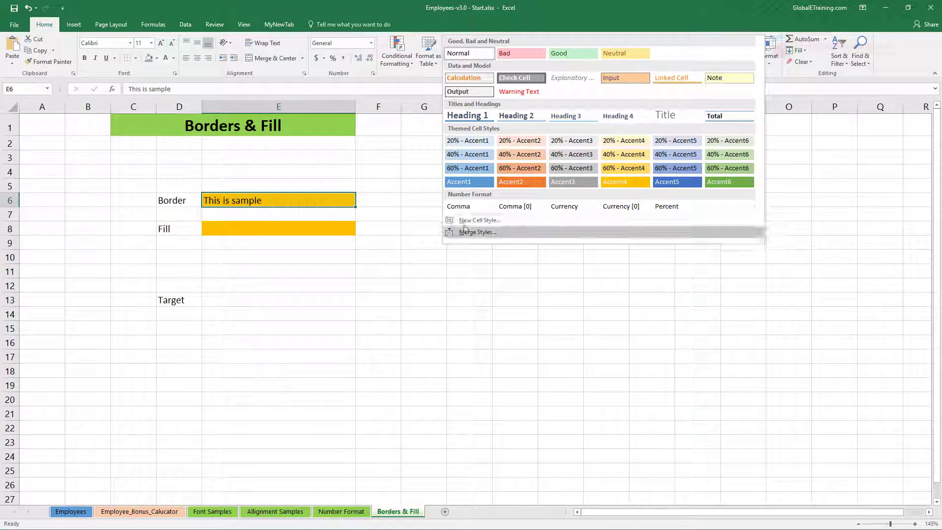
left_click(483, 221)
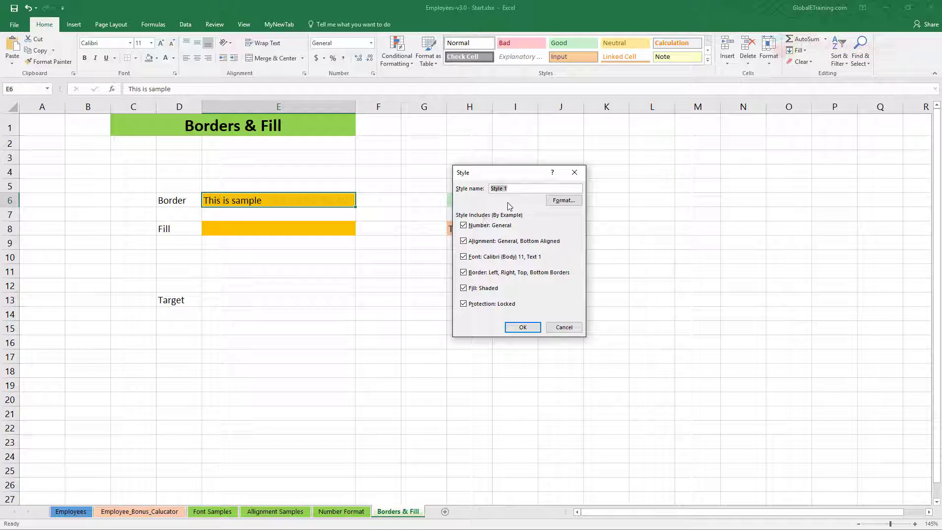
type("OrangeA")
left_click(522, 328)
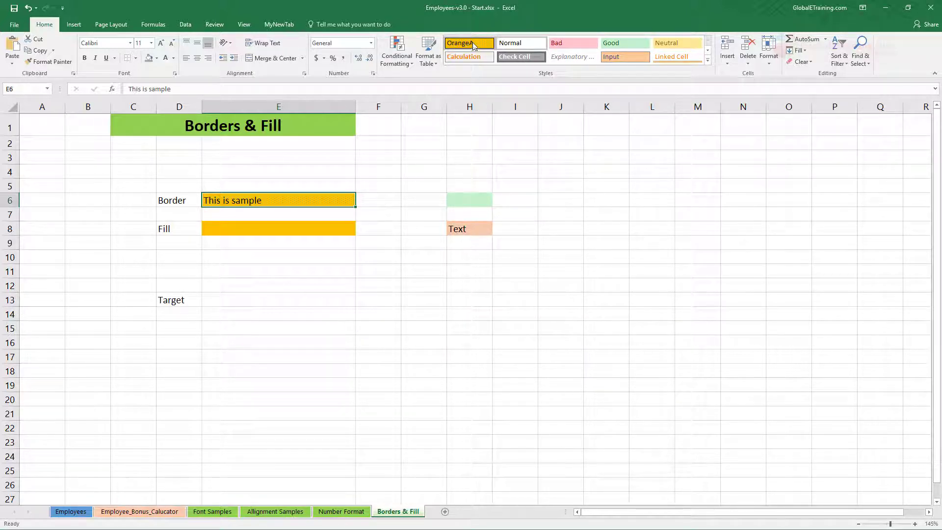
Step: Apply the custom OrangeA style to the Target cell E13
left_click(233, 299)
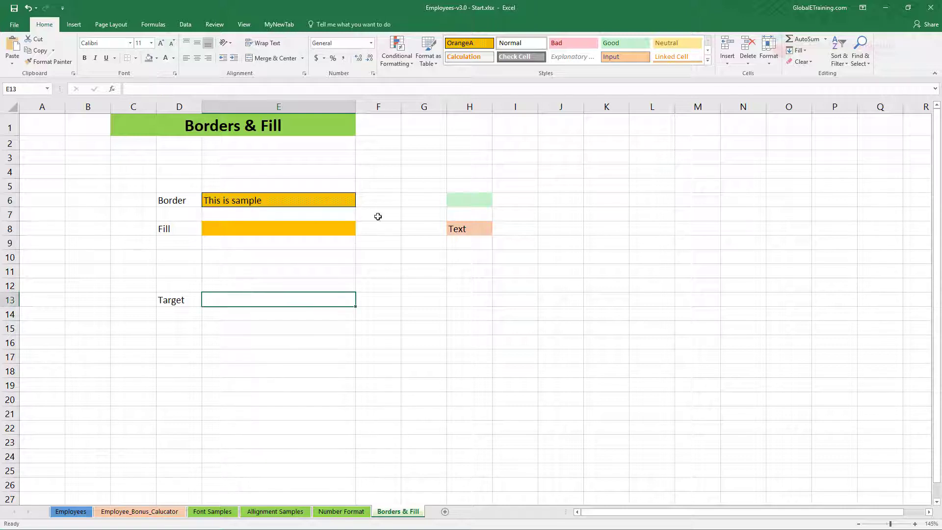
left_click(468, 42)
left_click(444, 371)
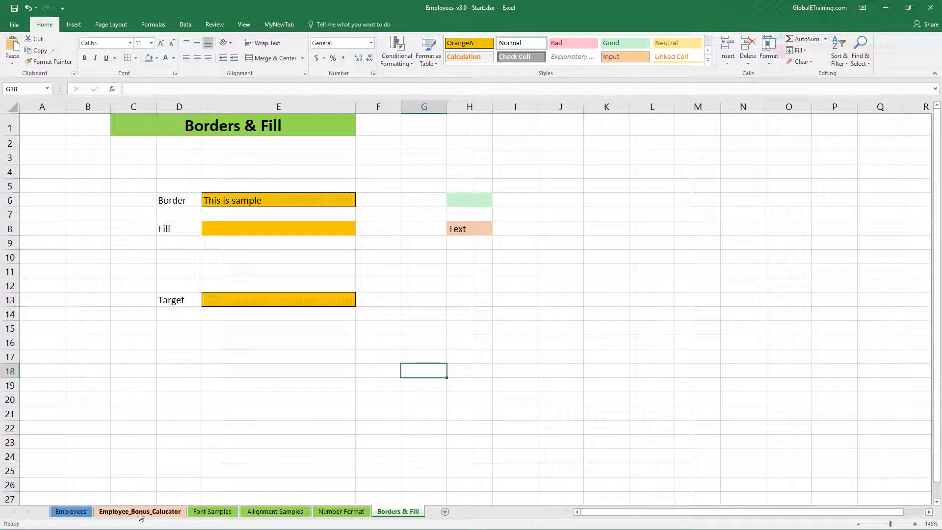
Step: Switch to the Employees worksheet
left_click(78, 513)
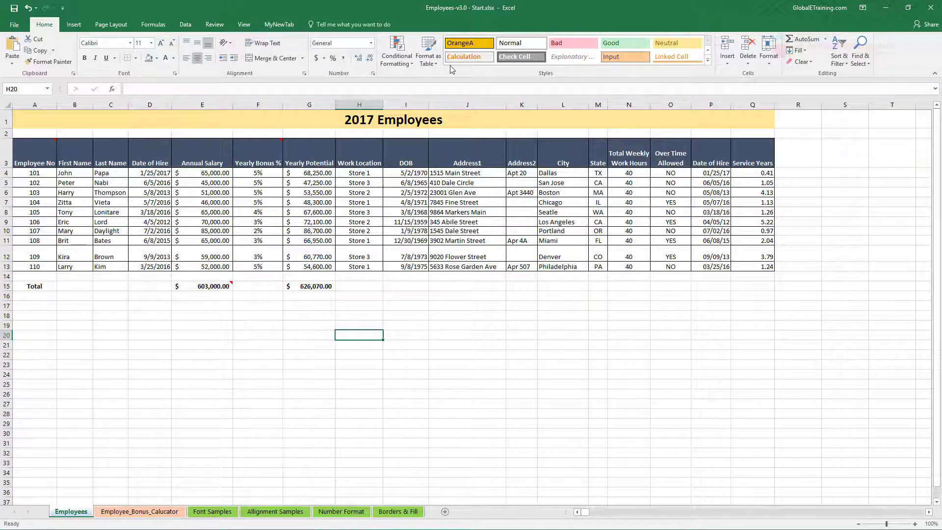
Step: Try the OrangeA style on the Total label in cell A15 and undo it
left_click(34, 286)
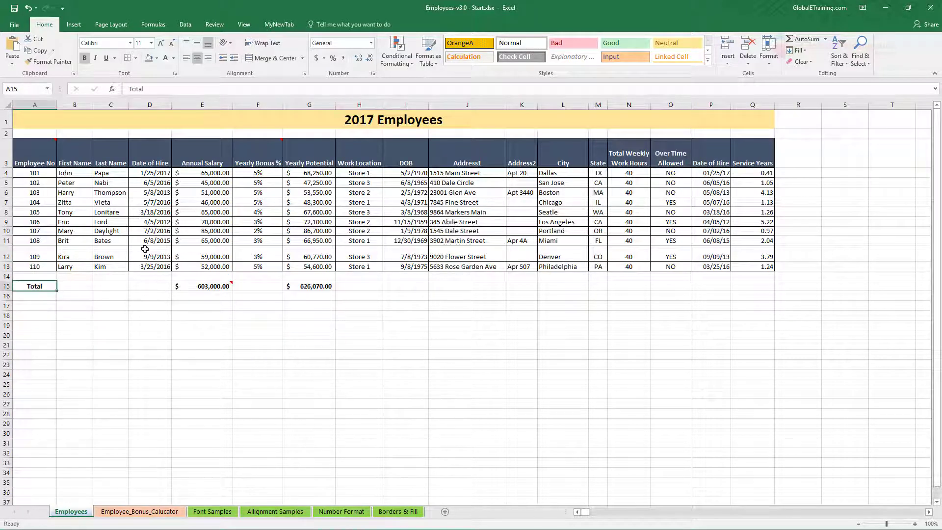
left_click(468, 43)
left_click(290, 354)
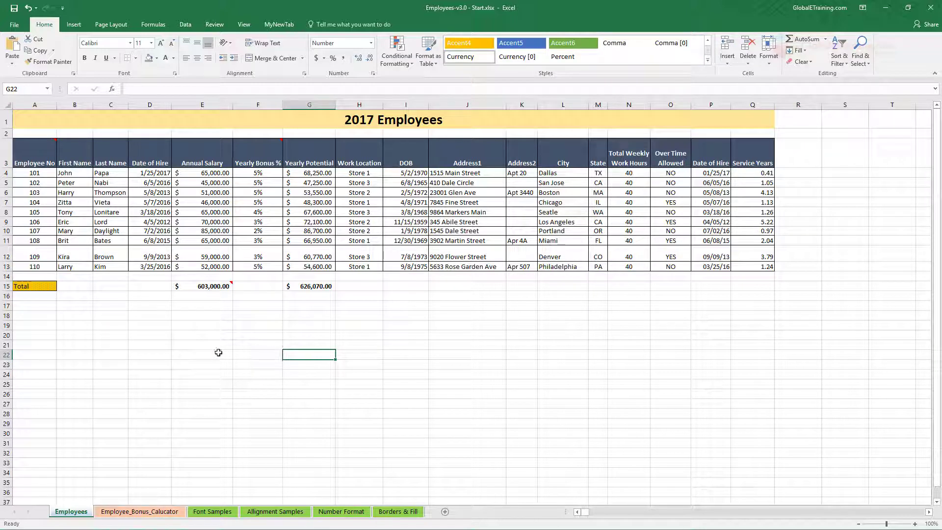
key("ctrl+z")
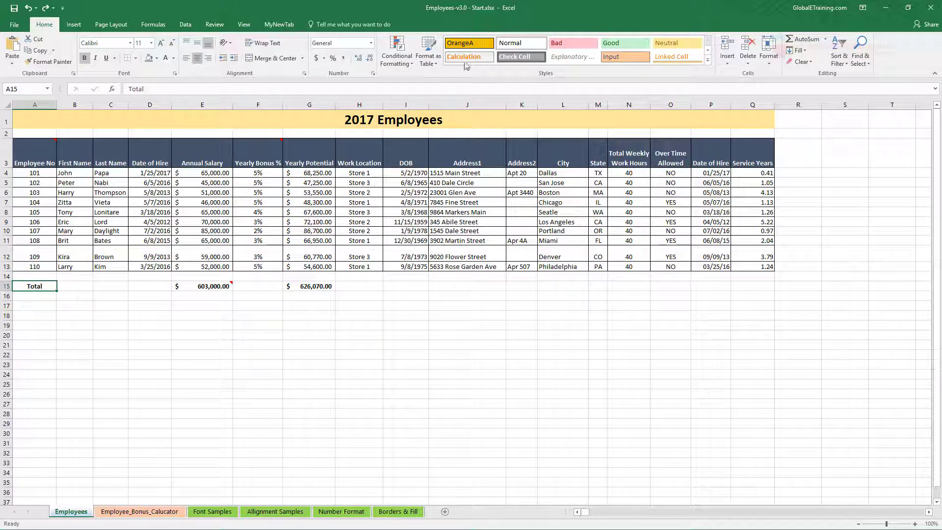
Step: Apply the custom OrangeA style to the Annual Salary total in cell E15
left_click(212, 286)
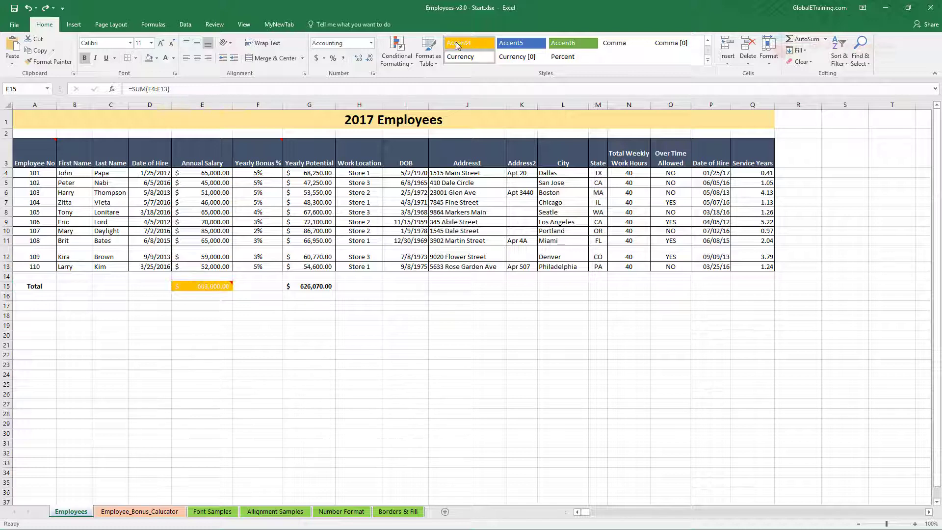
left_click(707, 61)
left_click(469, 53)
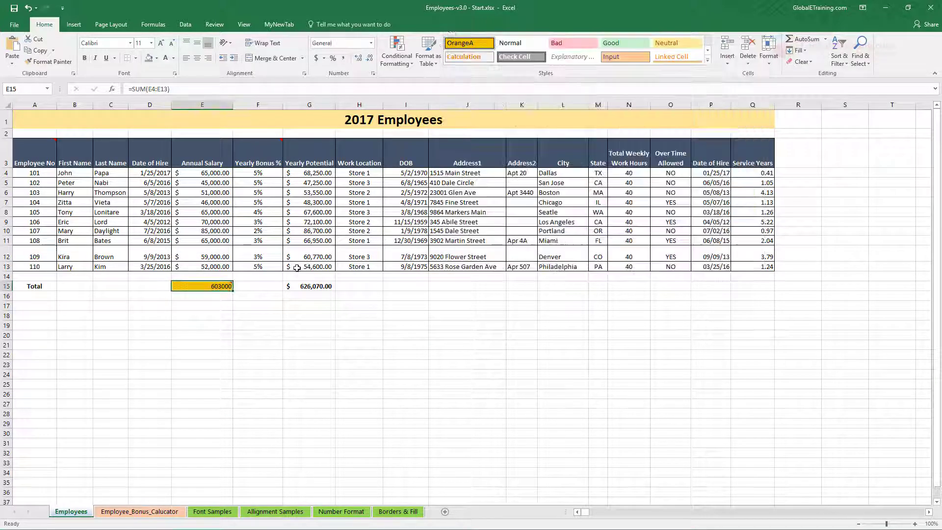
left_click(265, 353)
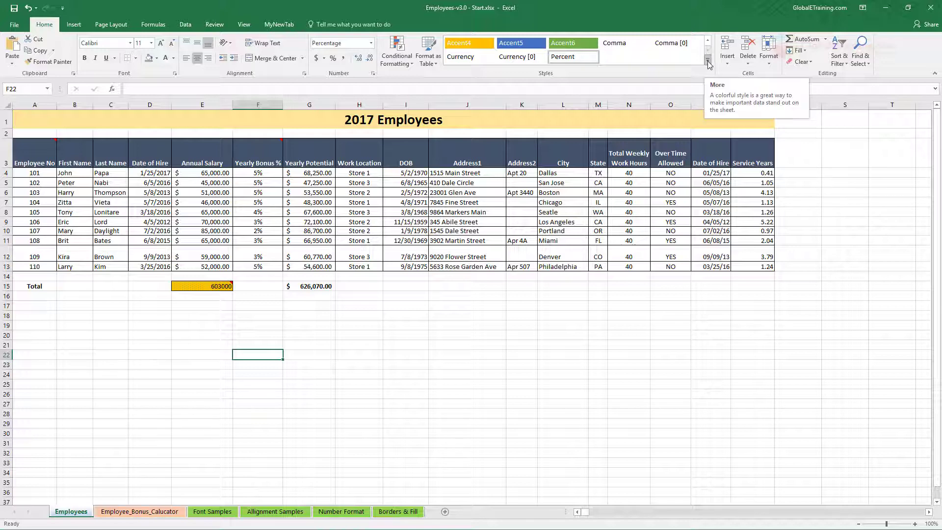
Step: Make the Annual Salary total in cell E15 bold and give it the dollar Accounting number format
left_click(216, 287)
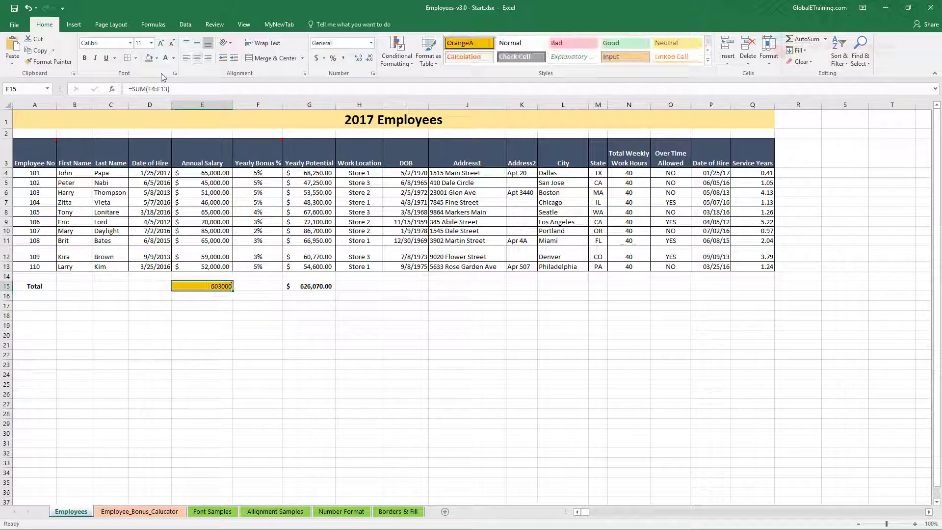
left_click(85, 58)
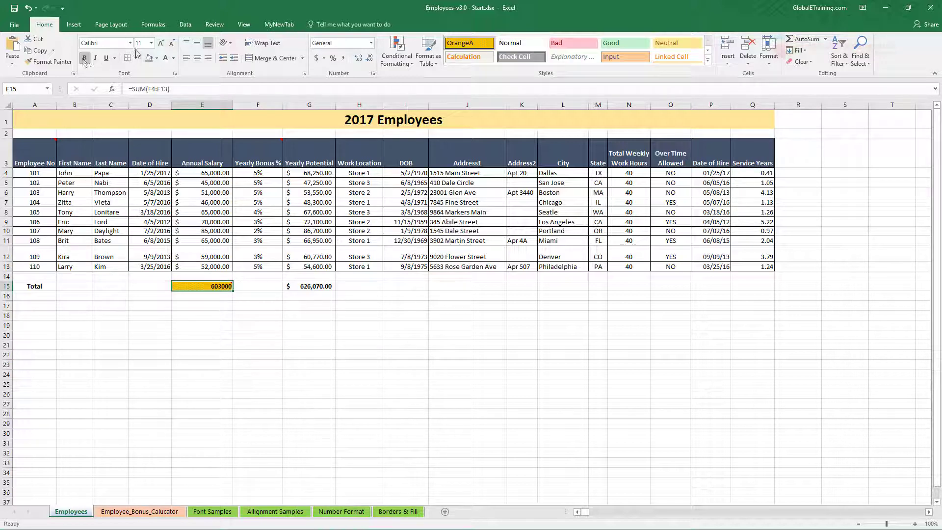
left_click(315, 58)
left_click(225, 372)
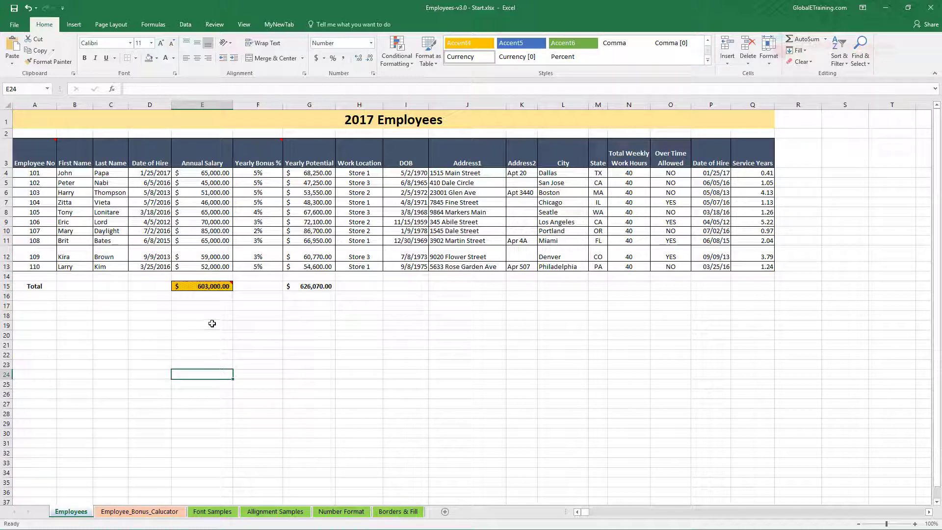
Step: Create a new cell style named OrangeB from the formatting of the Annual Salary total in cell E15
left_click(224, 286)
left_click(707, 59)
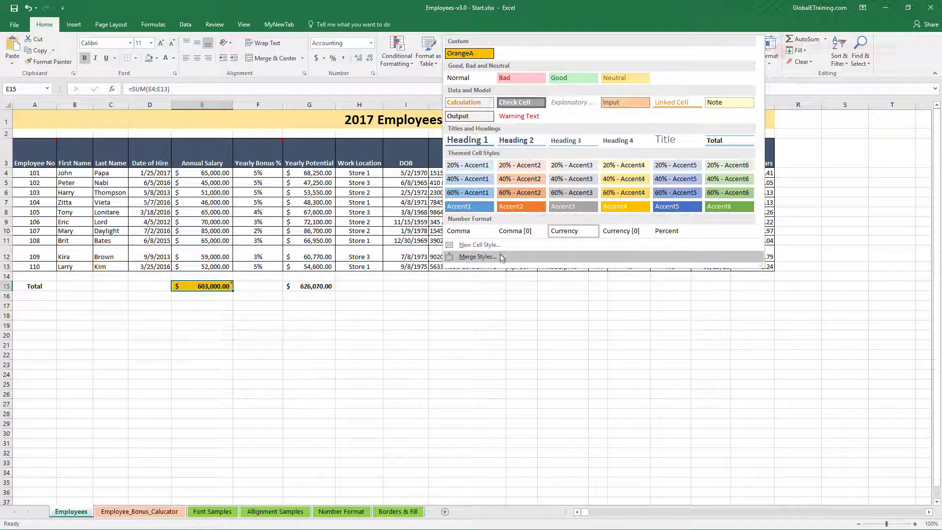
left_click(491, 244)
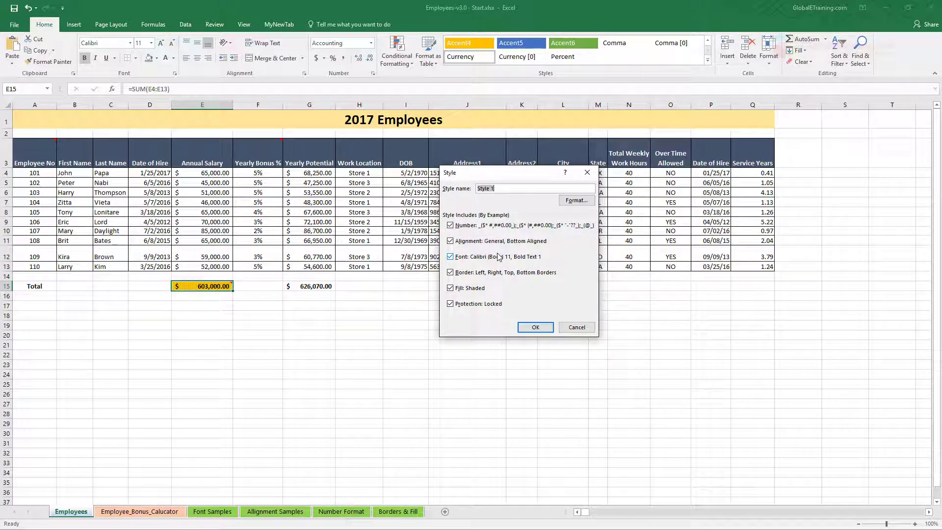
type("OrangeB")
left_click(535, 327)
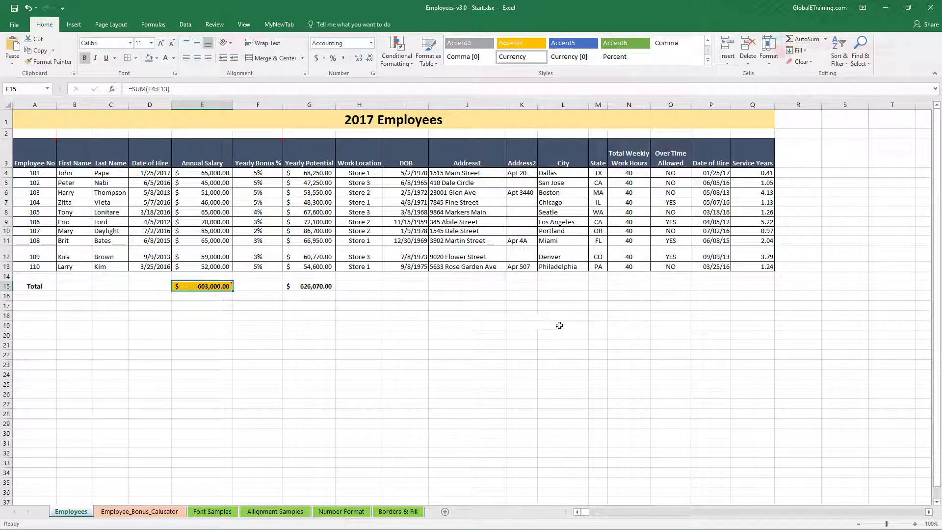
Step: Apply the custom OrangeB style to the Yearly Potential total in cell G15
left_click(707, 60)
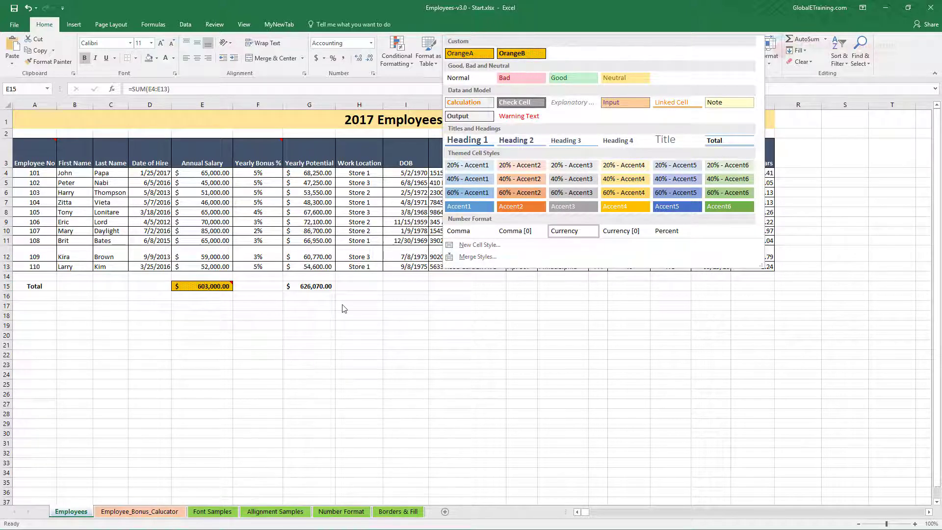
left_click(524, 58)
left_click(316, 287)
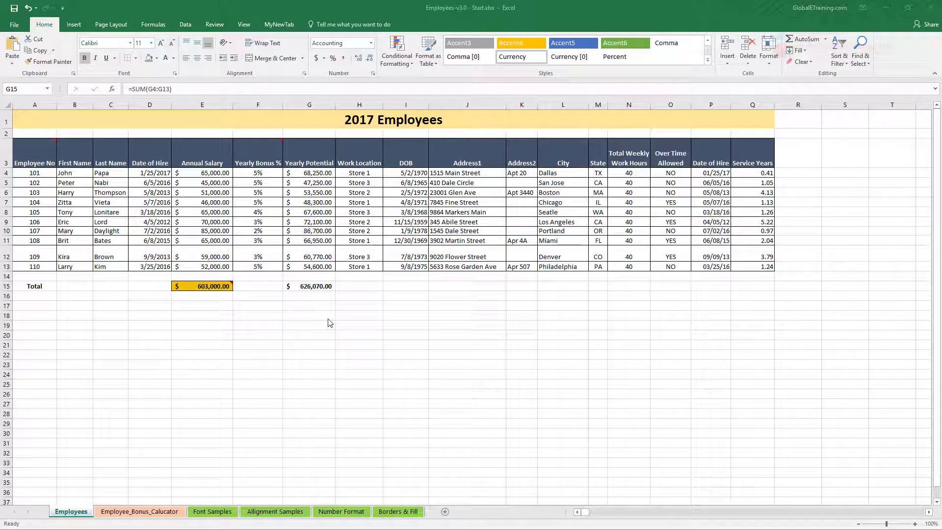
left_click(312, 287)
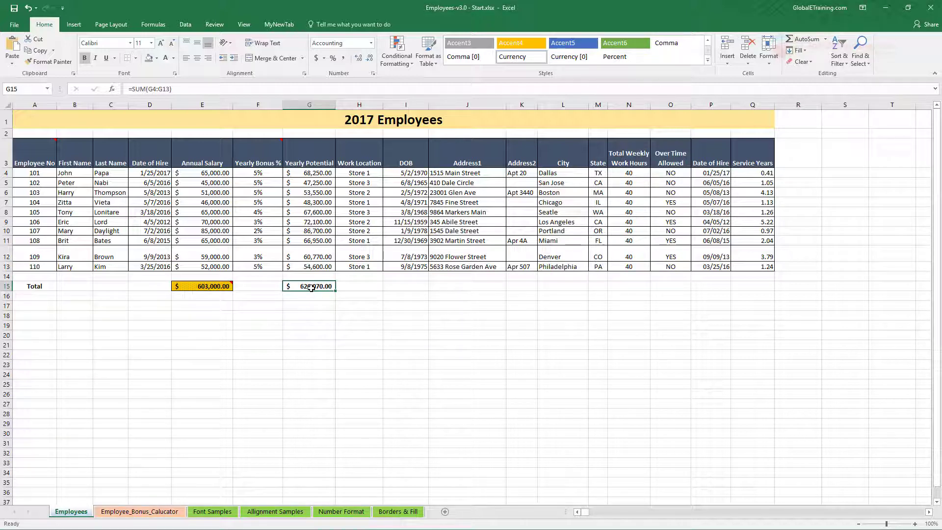
left_click(707, 60)
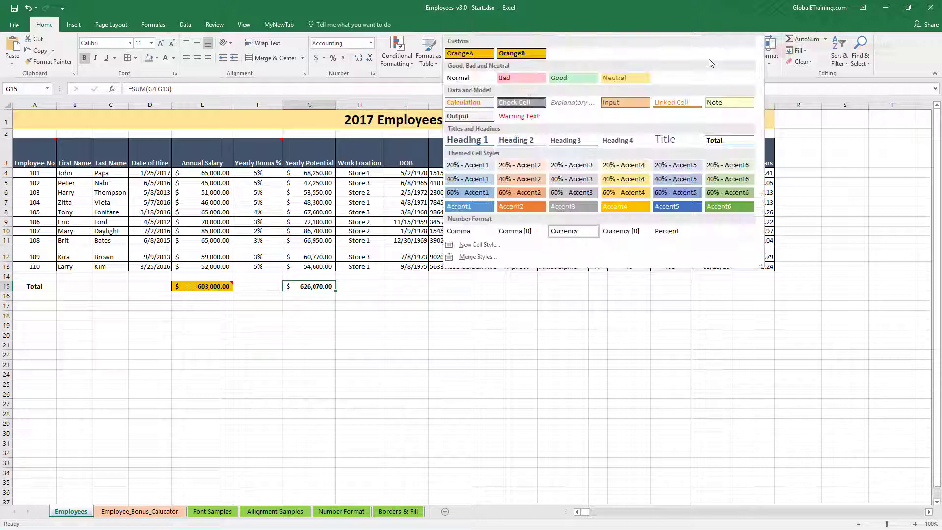
left_click(519, 58)
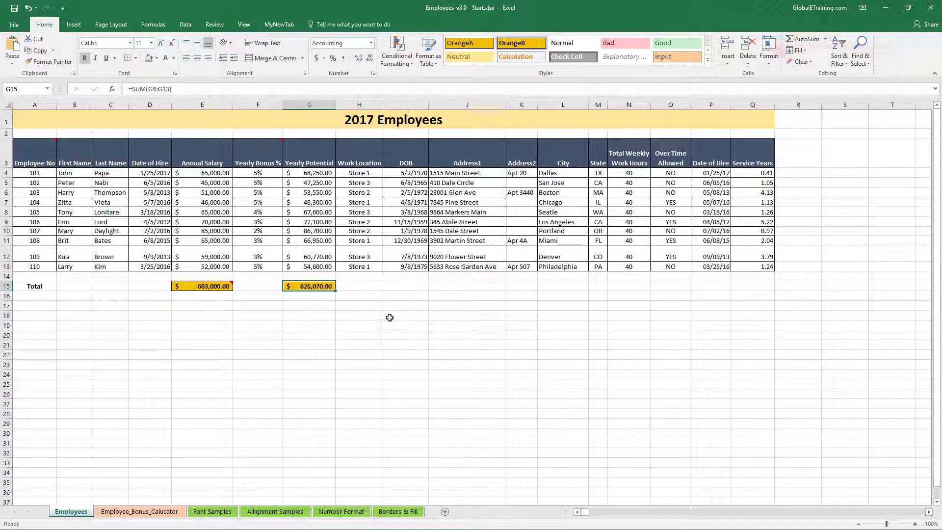
left_click(390, 316)
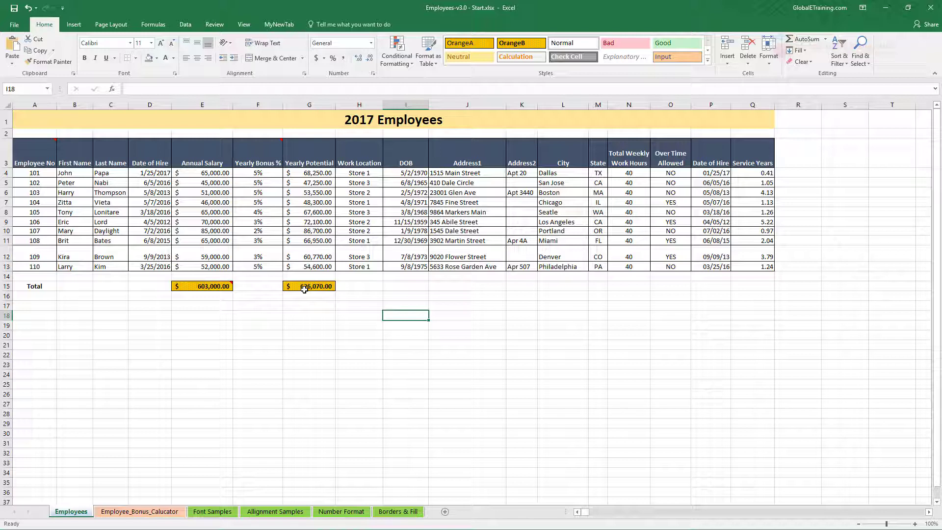
Step: Delete the custom OrangeA cell style from the workbook
left_click(707, 60)
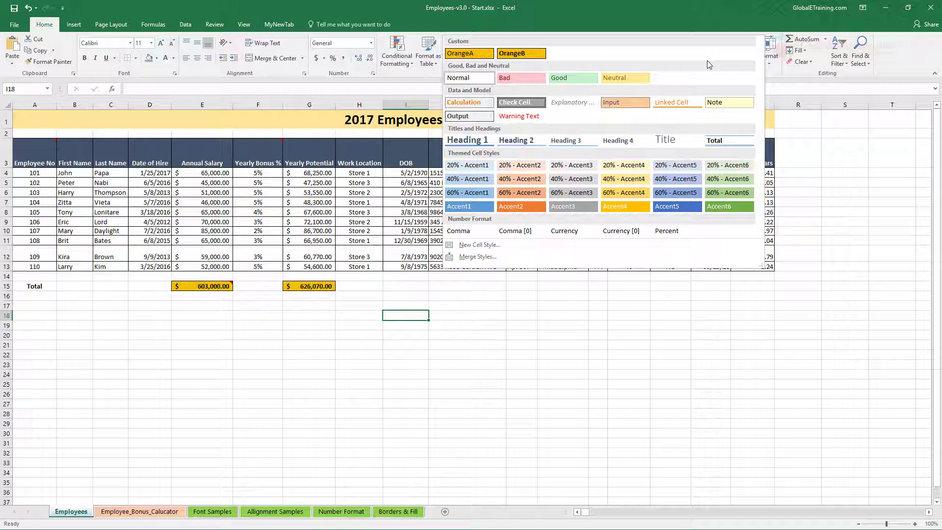
right_click(460, 56)
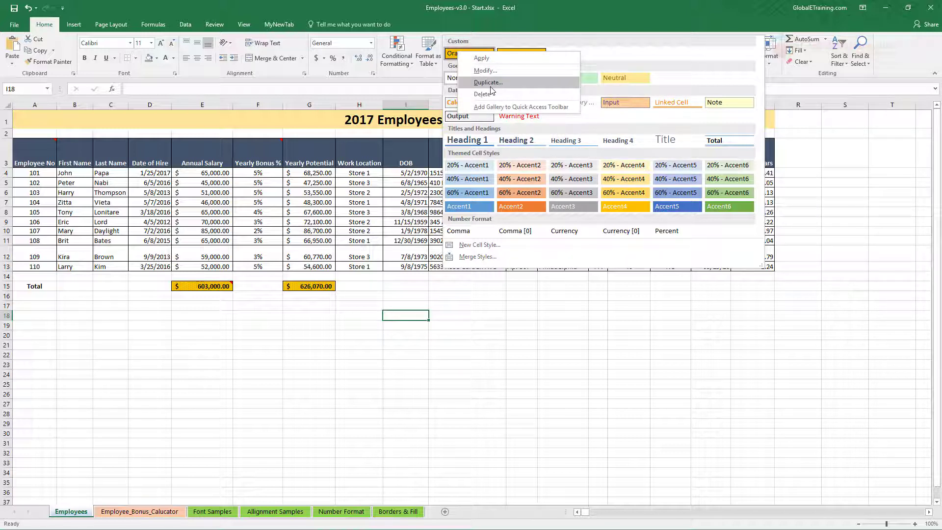
key("Escape")
key("Escape")
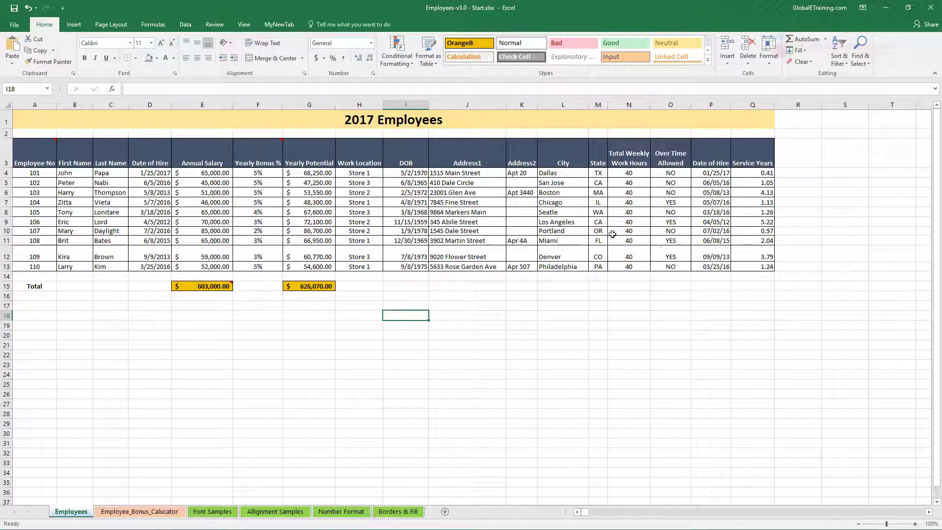
Step: Duplicate the OrangeB cell style as OrangeB2-NoCur, excluding the number format from the copy
right_click(483, 44)
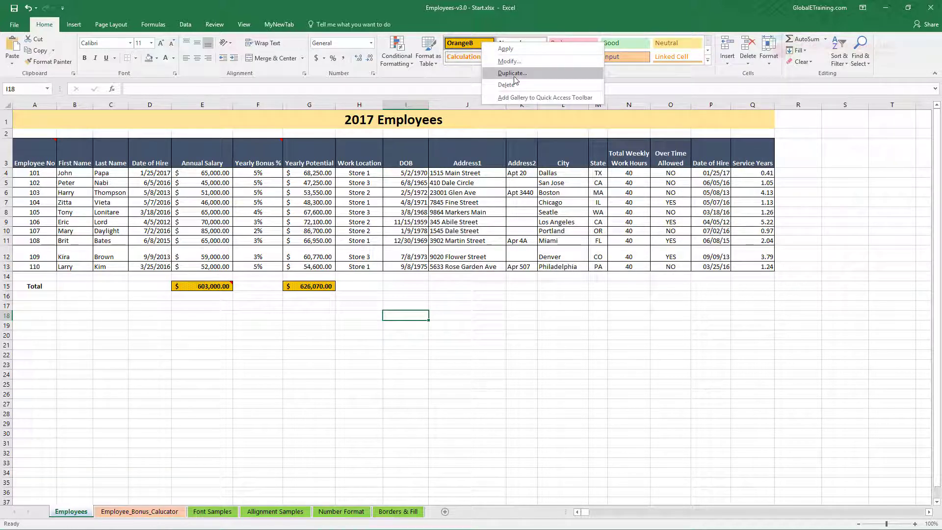
left_click(510, 73)
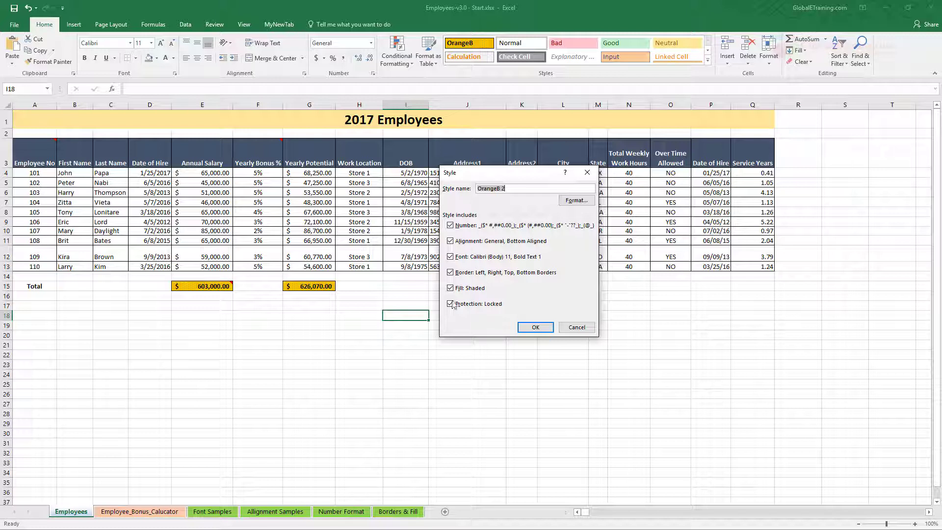
left_click(517, 188)
type("ur")
left_click(451, 225)
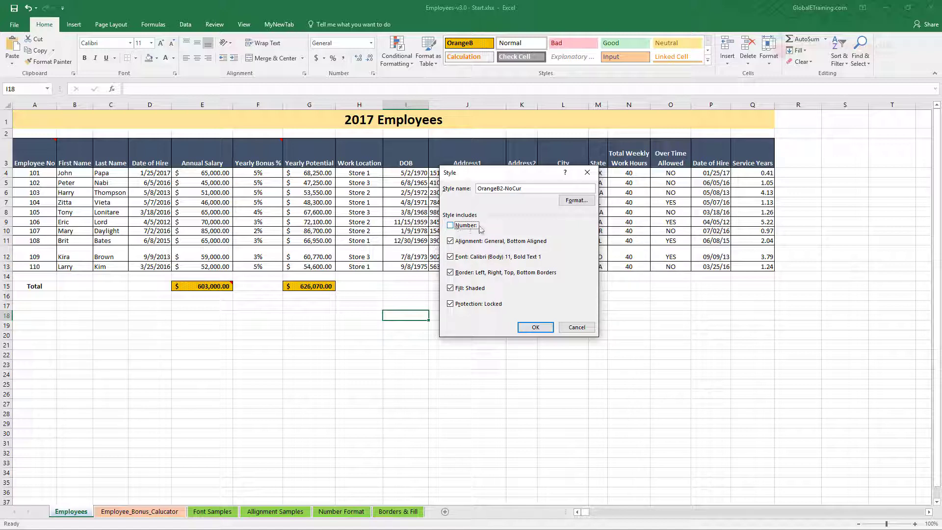
left_click(534, 327)
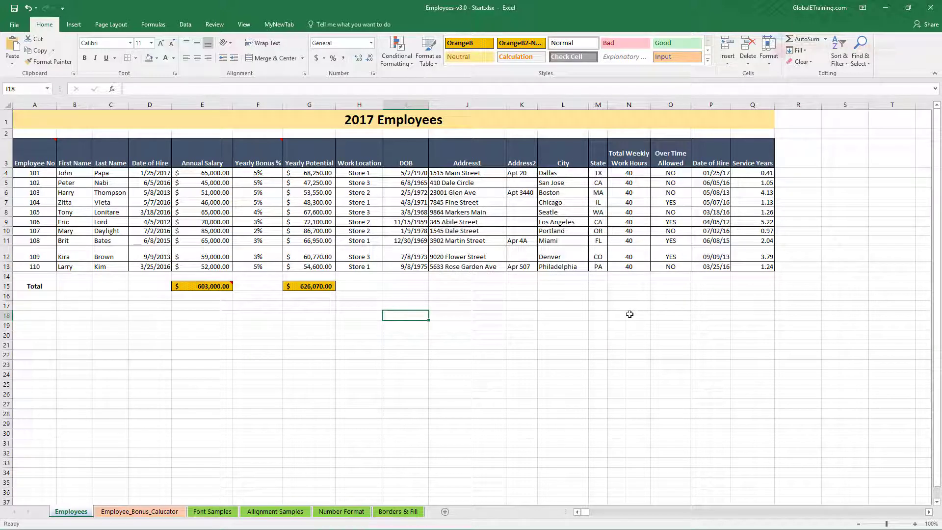